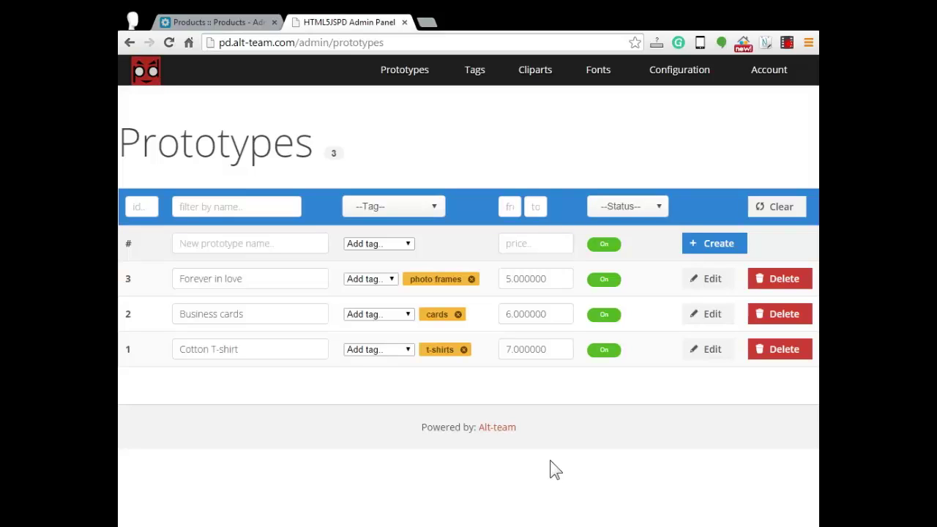
Create a new prototype named 'alt-team t-shirt' with the t-shirts tag
left_click(287, 244)
type("alt-team t-shirt")
left_click(383, 244)
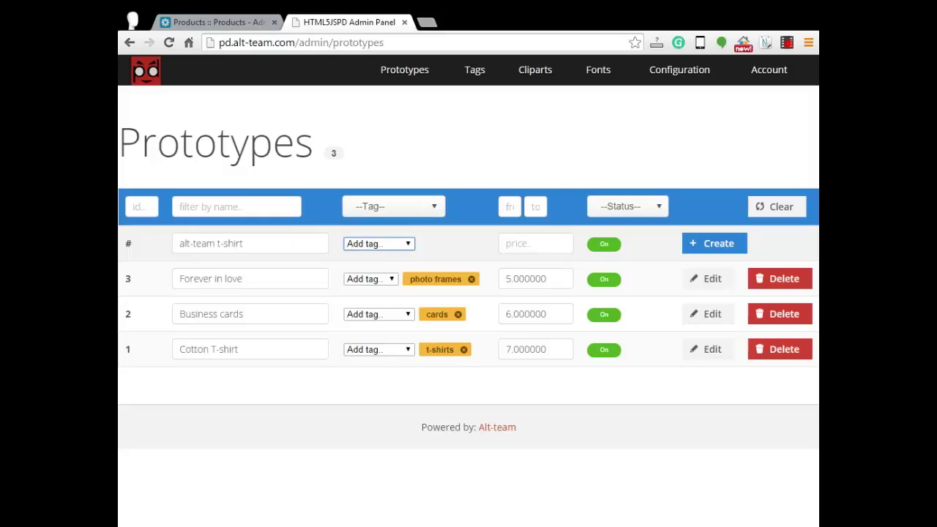
left_click(395, 272)
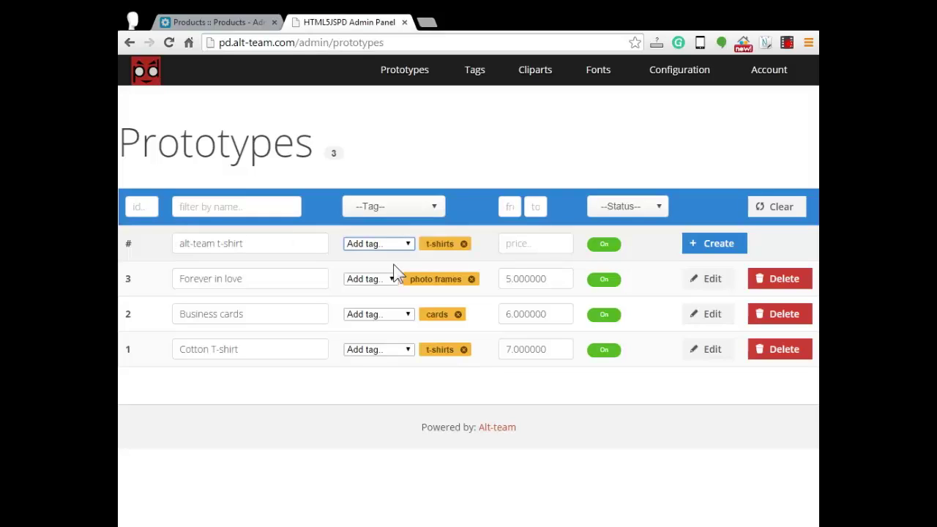
left_click(721, 249)
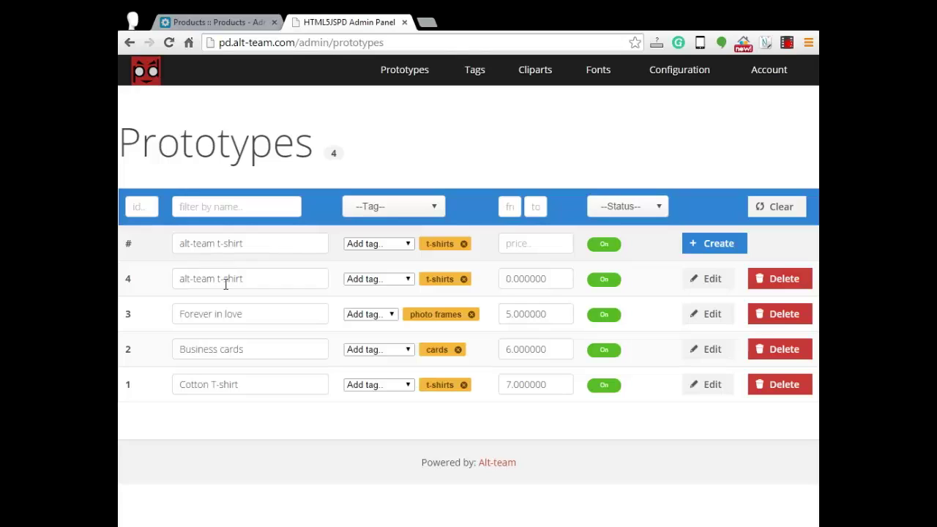
Open prototype 4, alt-team t-shirt, in its edit page
left_click(712, 282)
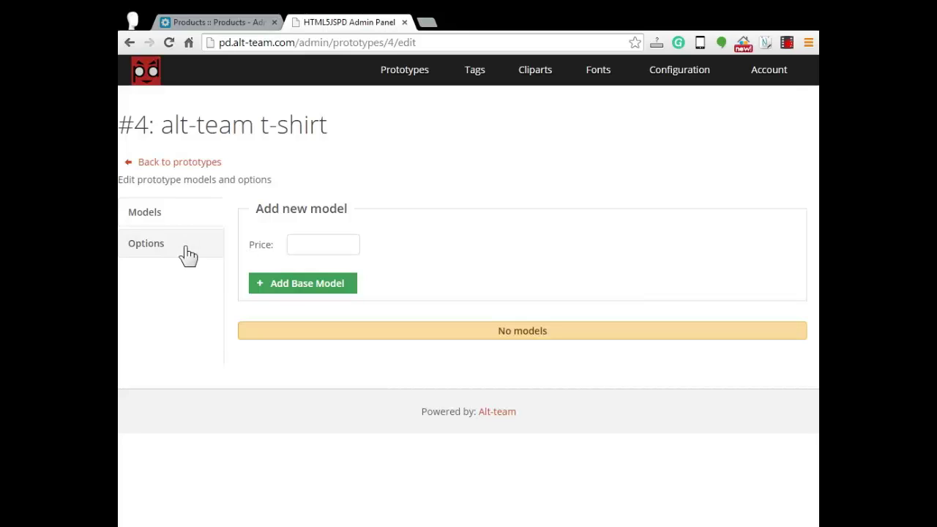
left_click(304, 242)
Add a Color-type option named 'colour' to the alt-team t-shirt prototype
left_click(188, 247)
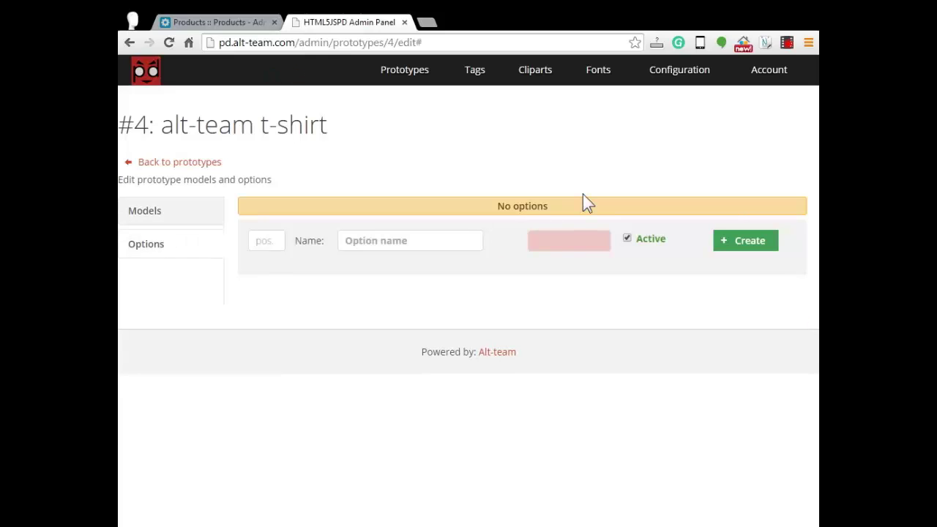
left_click(403, 244)
type("colour")
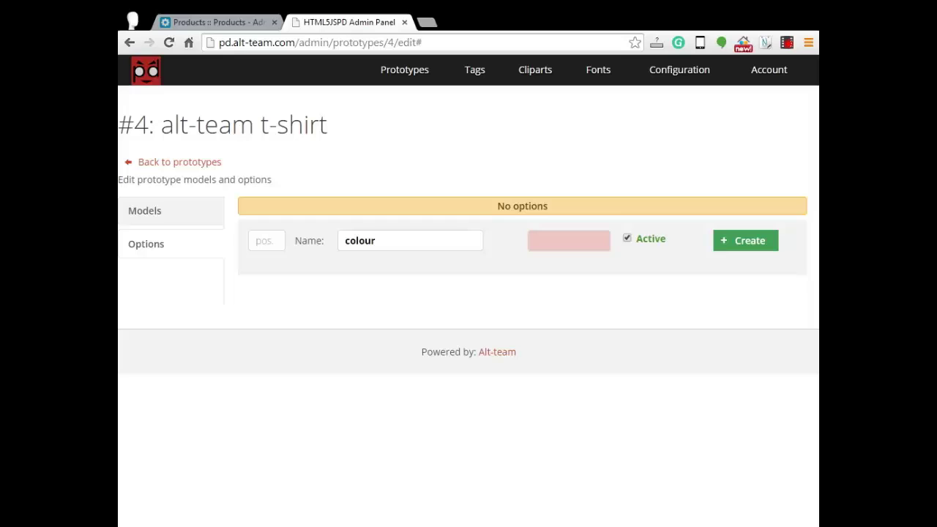
left_click(607, 261)
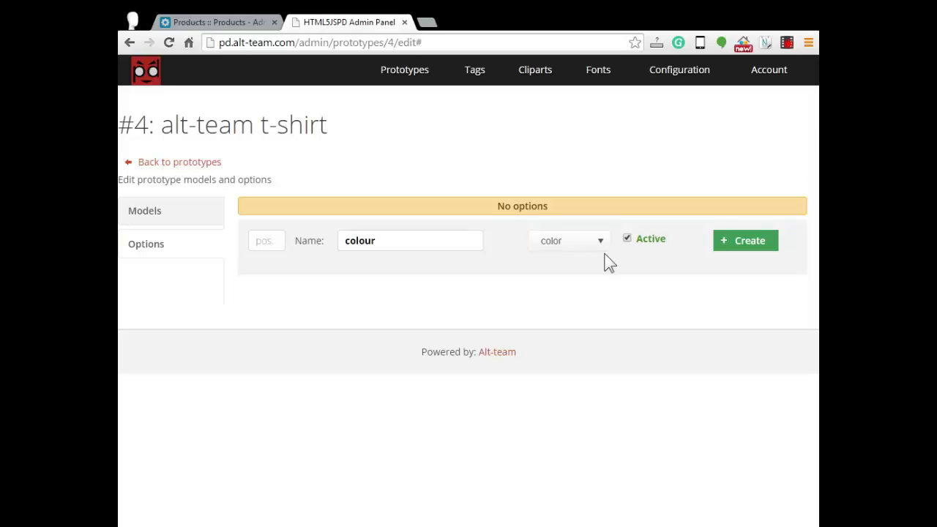
left_click(747, 247)
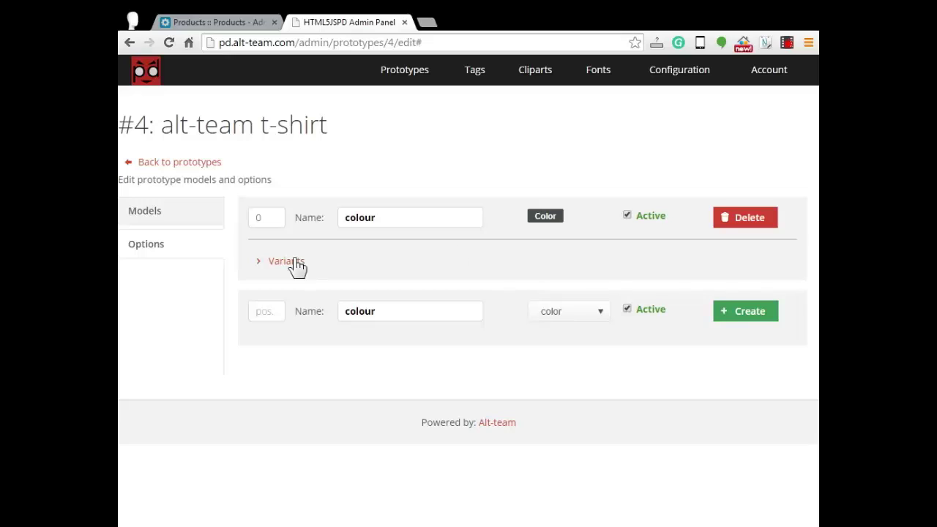
Add grey (#848484) and white (#ffffff) variants to the colour option
left_click(295, 262)
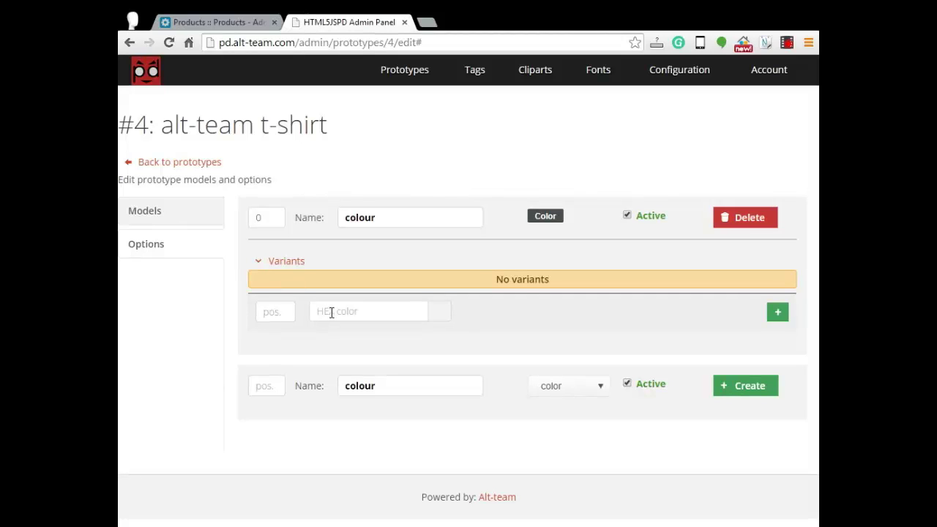
left_click(440, 316)
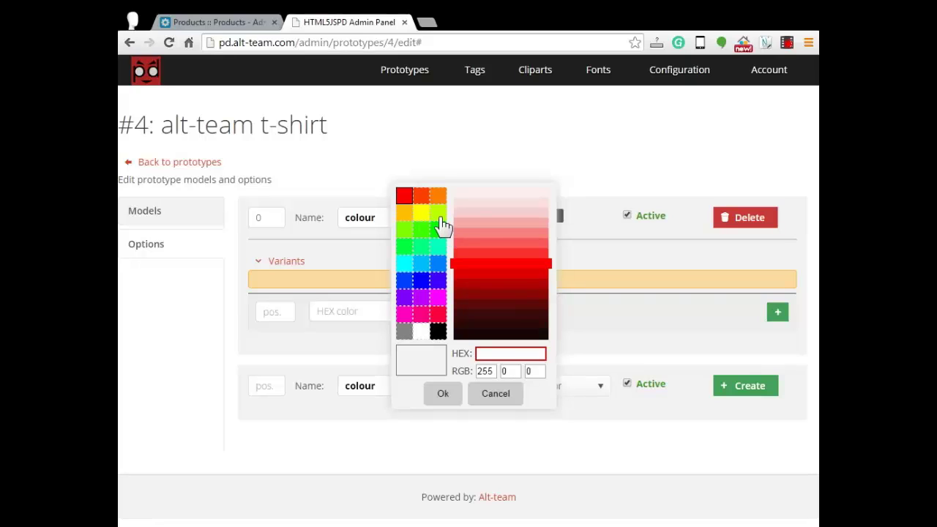
left_click(404, 332)
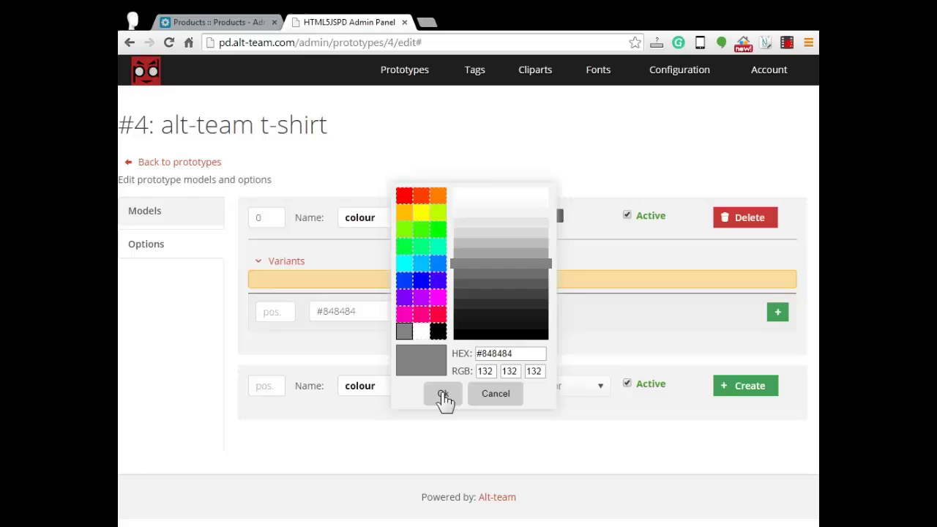
left_click(442, 396)
left_click(778, 313)
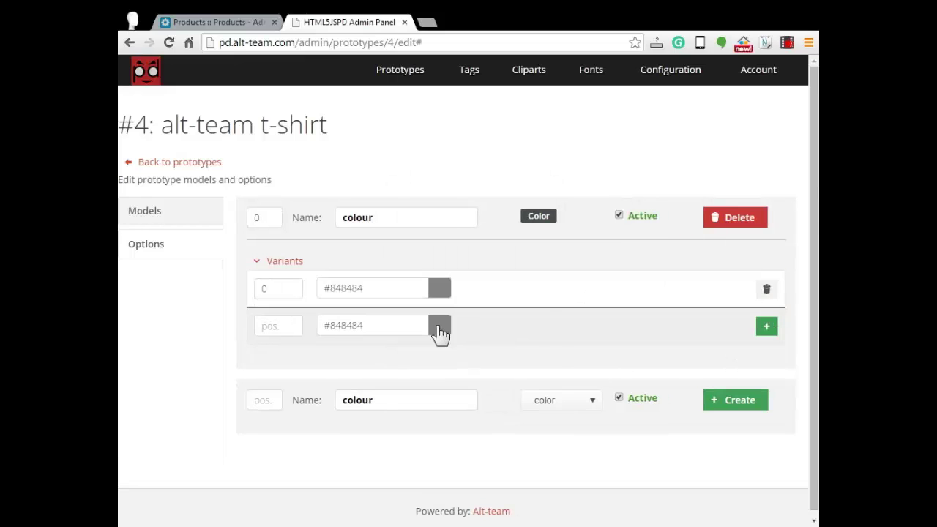
left_click(439, 328)
left_click(481, 195)
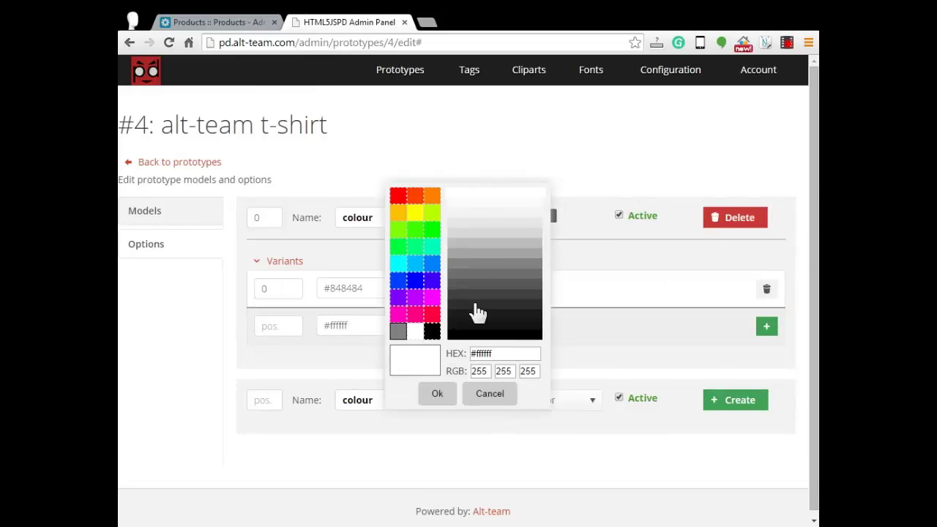
left_click(437, 400)
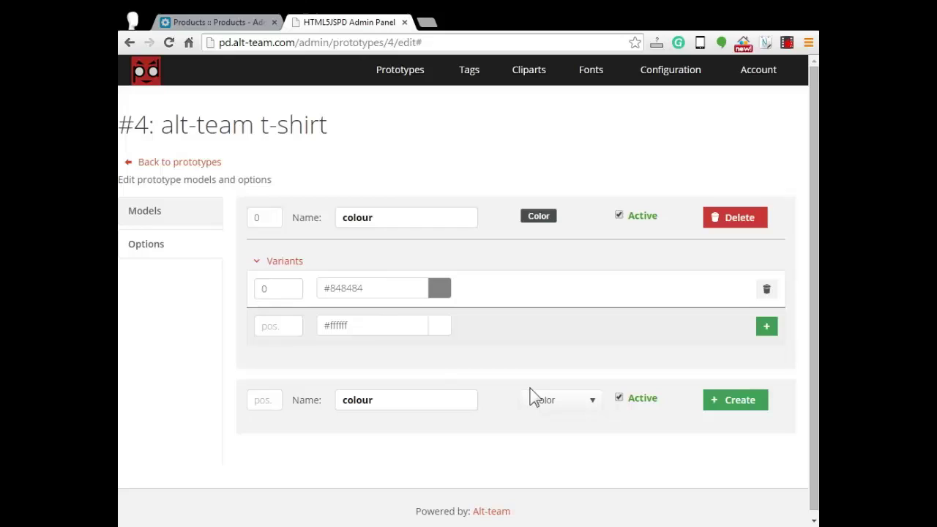
left_click(759, 321)
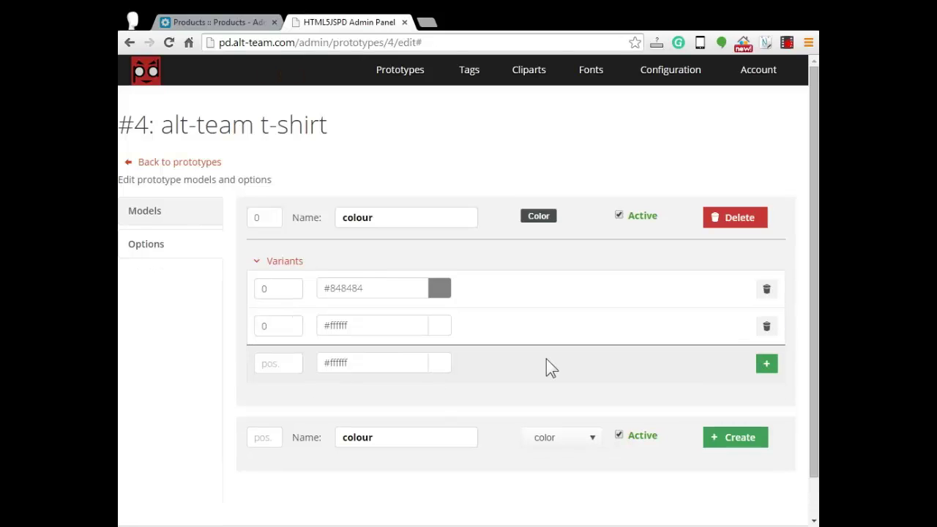
left_click(176, 212)
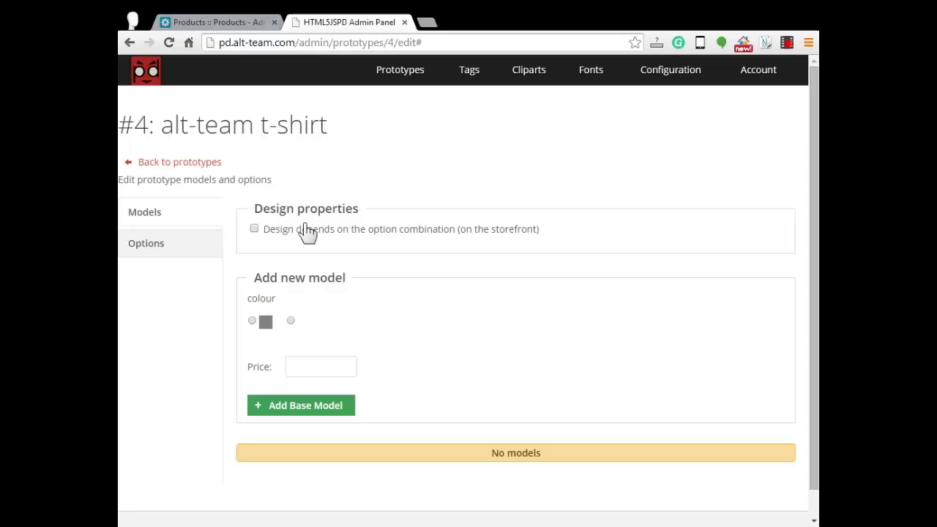
Add a combination model for the white colour with price 10
left_click(291, 320)
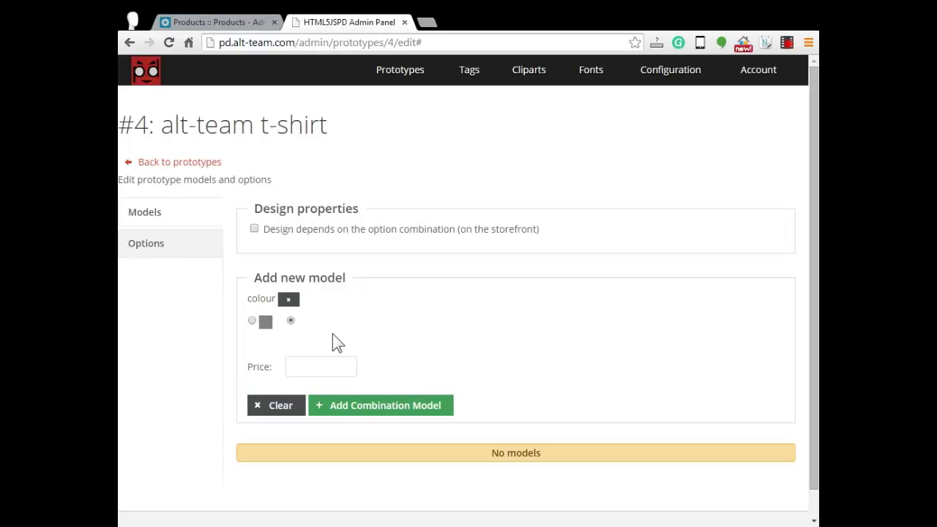
left_click(324, 364)
type("10")
left_click(384, 406)
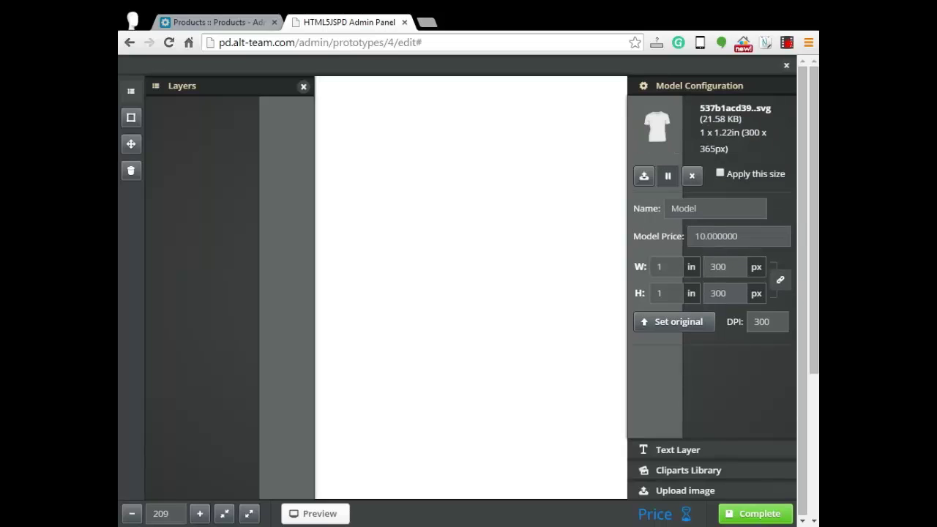
Upload the t-shirt SVG to the model and rename it 'alt-team t-shirt'
left_click(645, 177)
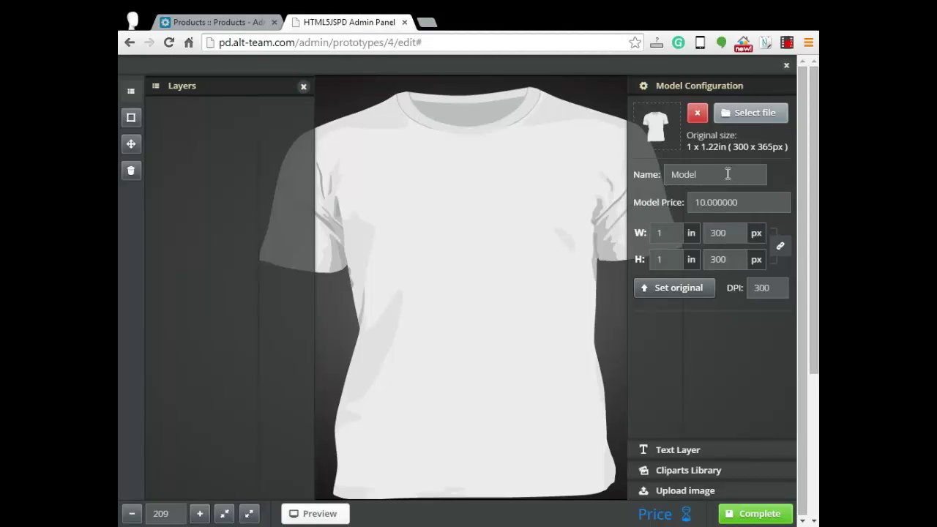
left_click_drag(727, 174, 666, 180)
type("alt-team t-shirt")
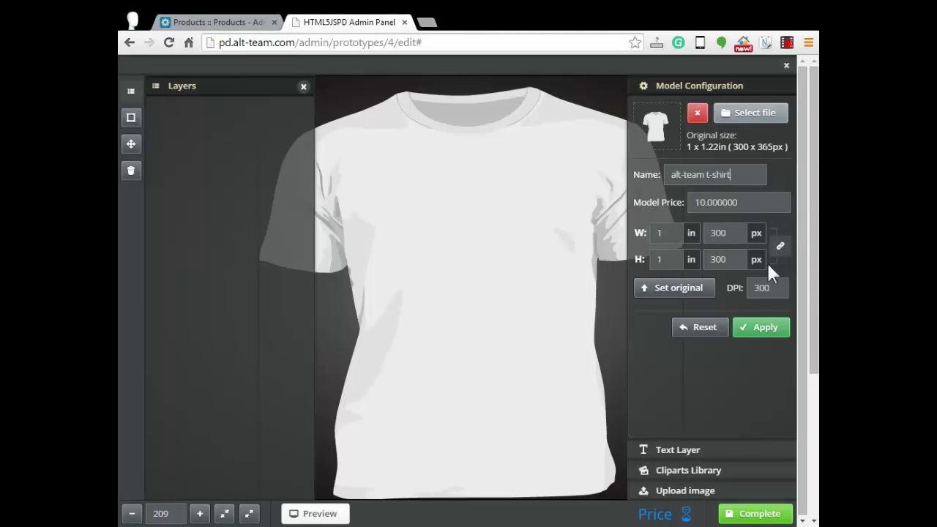
left_click(772, 334)
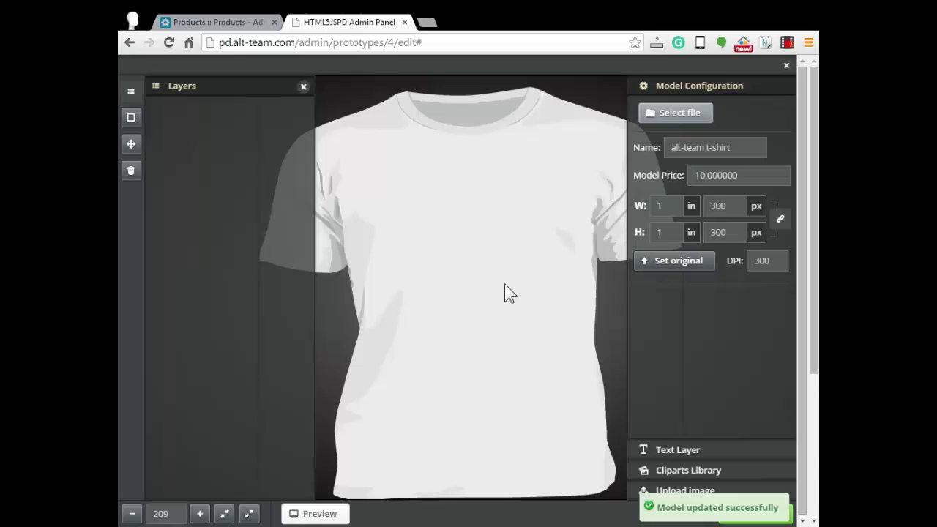
Resize the canvas print area into a rectangle over the shirt front and apply it
left_click(303, 86)
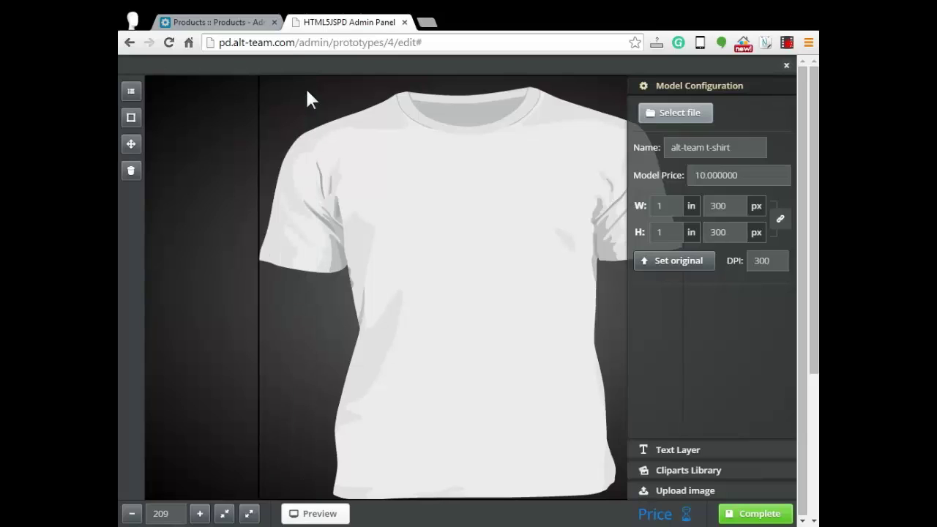
left_click(137, 122)
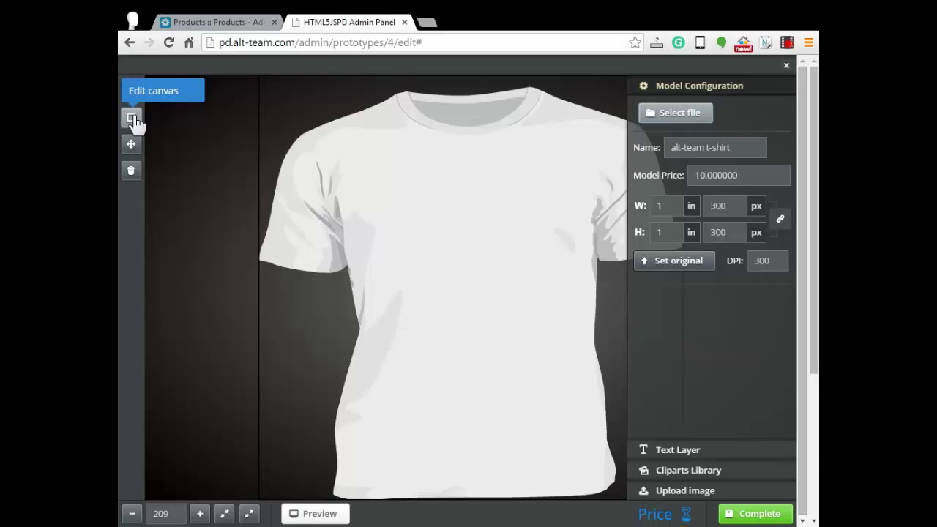
left_click(136, 120)
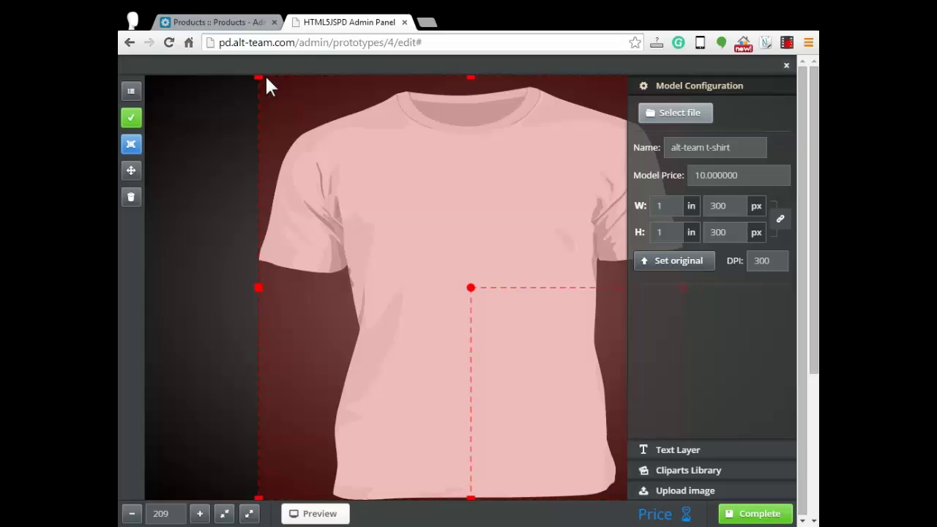
left_click_drag(264, 80, 443, 218)
left_click_drag(537, 298, 437, 266)
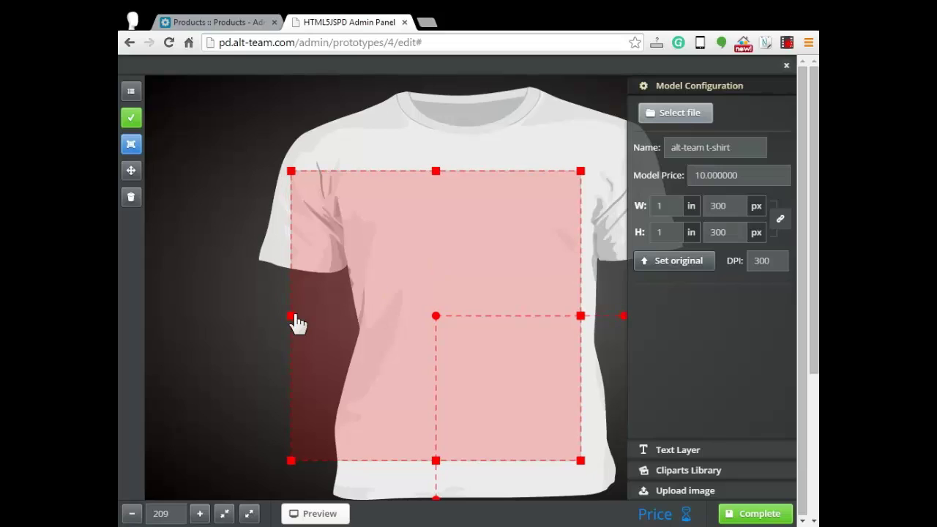
left_click_drag(293, 317, 380, 316)
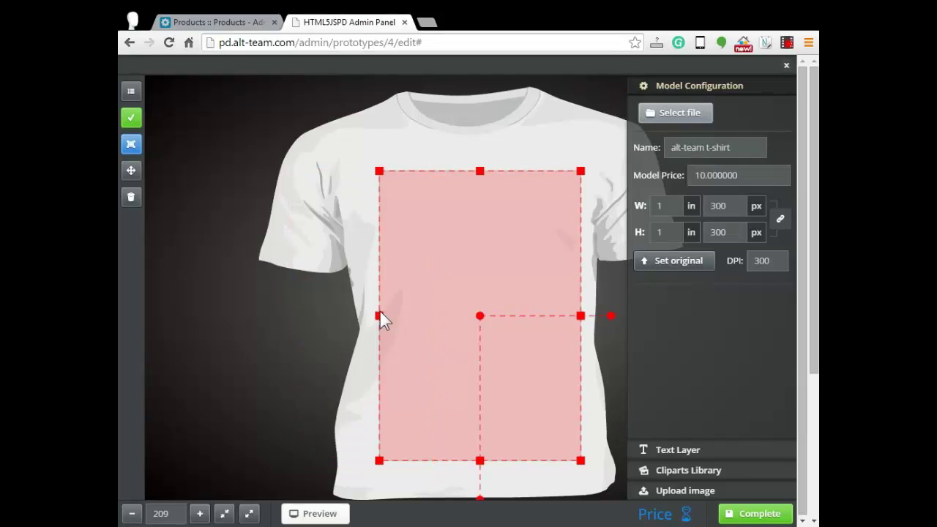
left_click(133, 118)
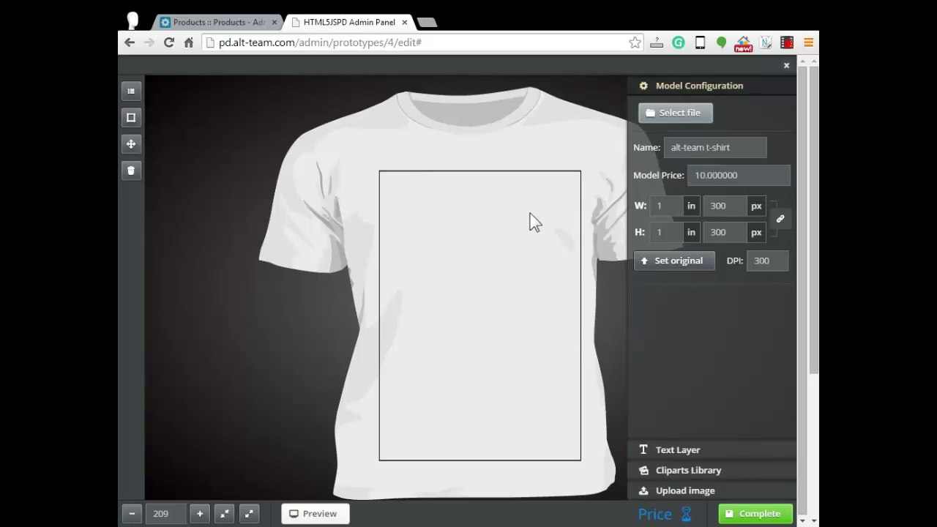
Complete the template, exit the editor to the prototype list, and go to the store's Products page
left_click(774, 515)
left_click(788, 66)
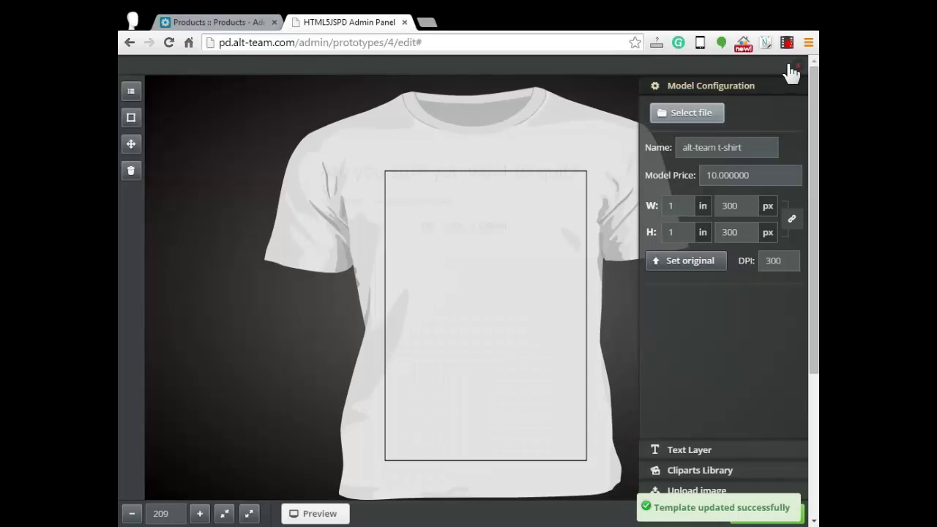
left_click(424, 248)
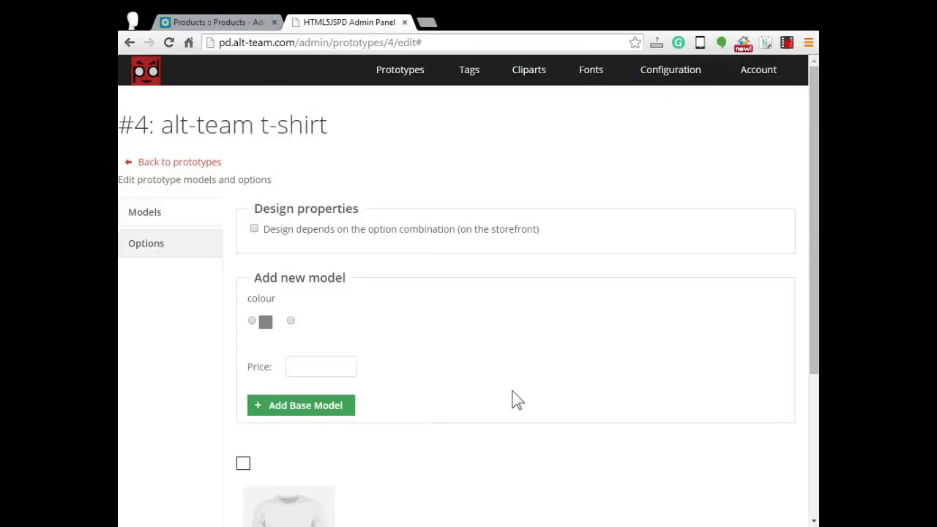
scroll(412, 335, "down", 3)
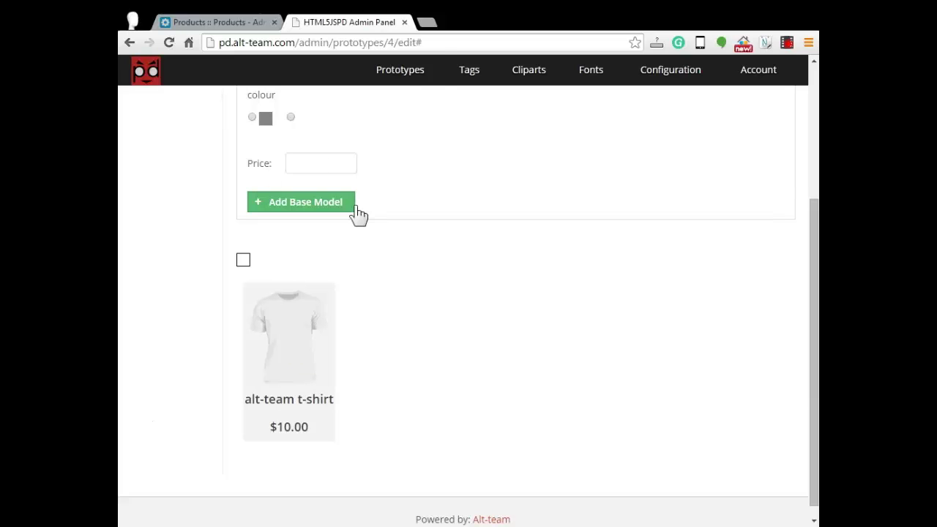
left_click(403, 74)
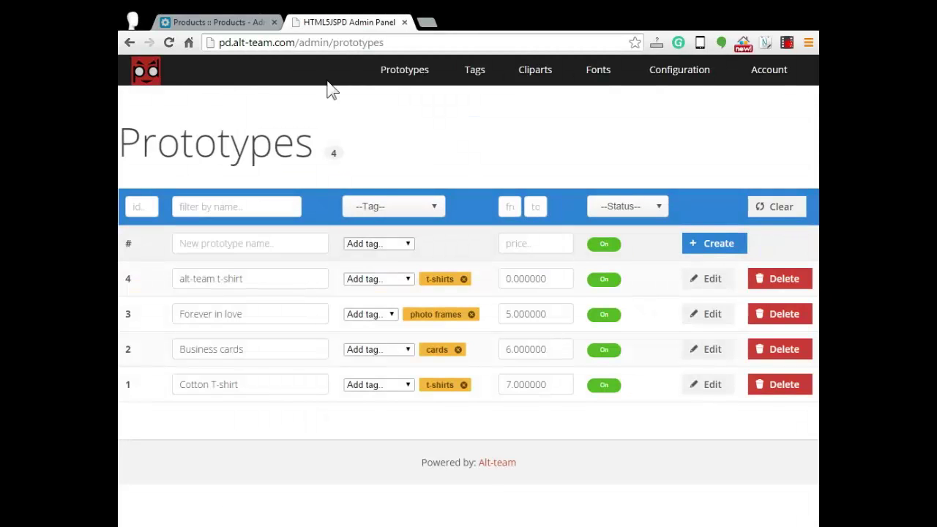
left_click(248, 23)
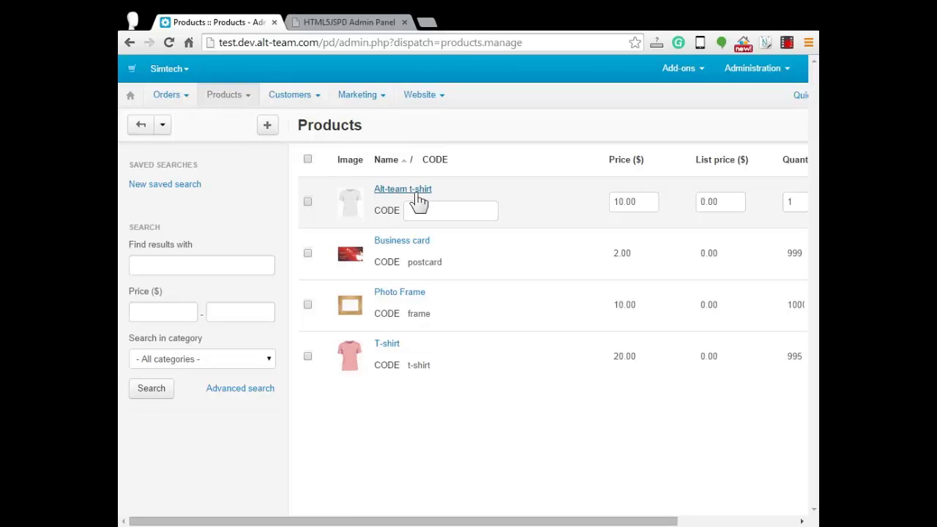
Open the Alt-team t-shirt product and show its Add-ons settings
left_click(421, 192)
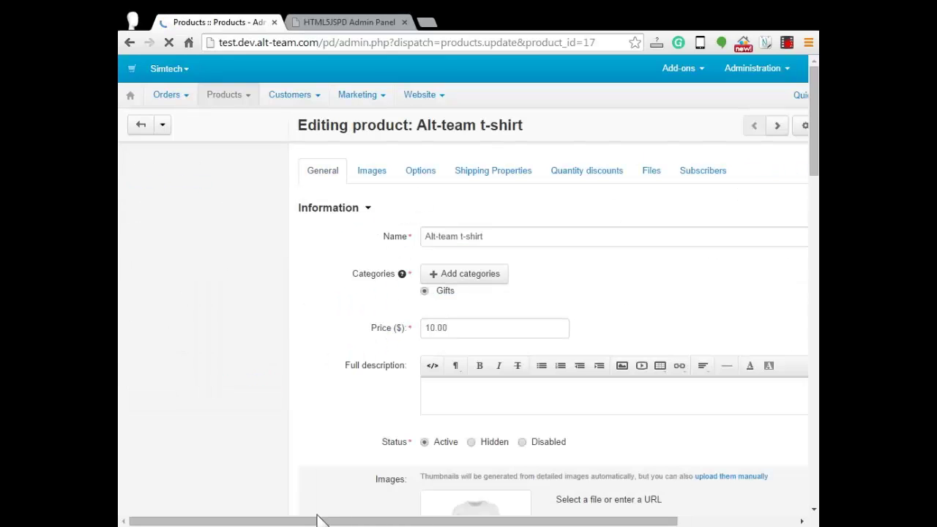
left_click_drag(322, 520, 442, 520)
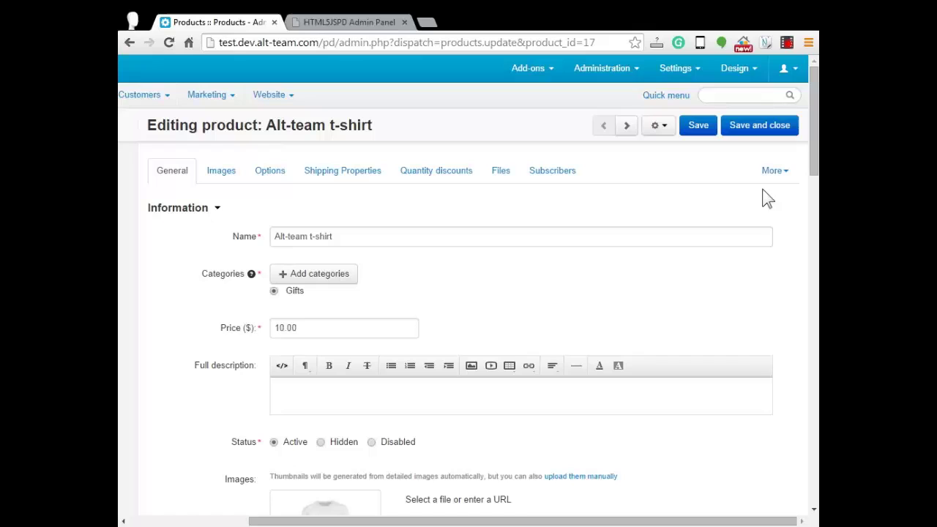
mouse_move(785, 184)
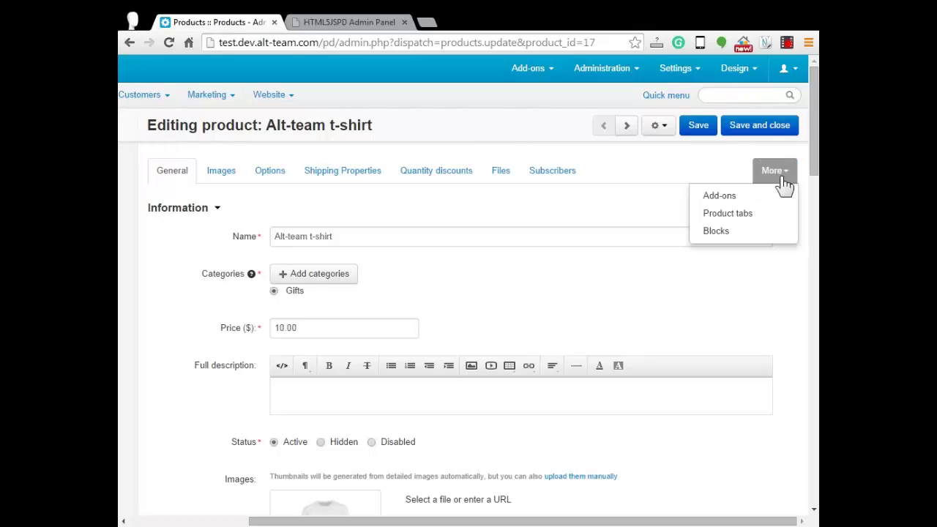
left_click(758, 198)
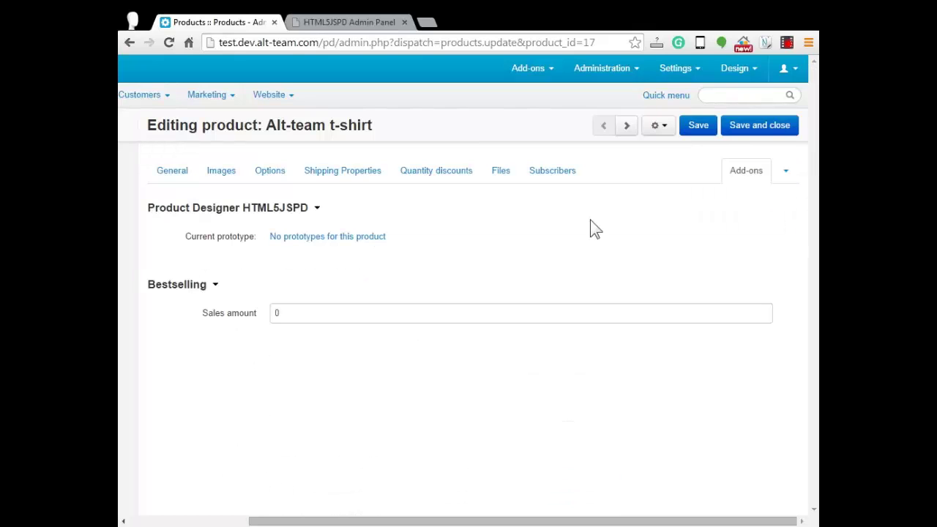
Link the alt-team t-shirt prototype to the product and save it
left_click(349, 237)
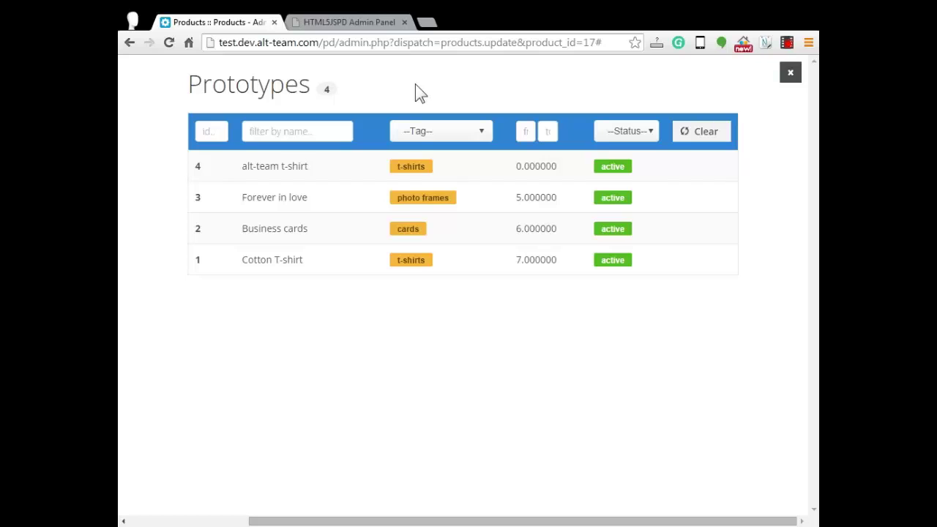
left_click(494, 166)
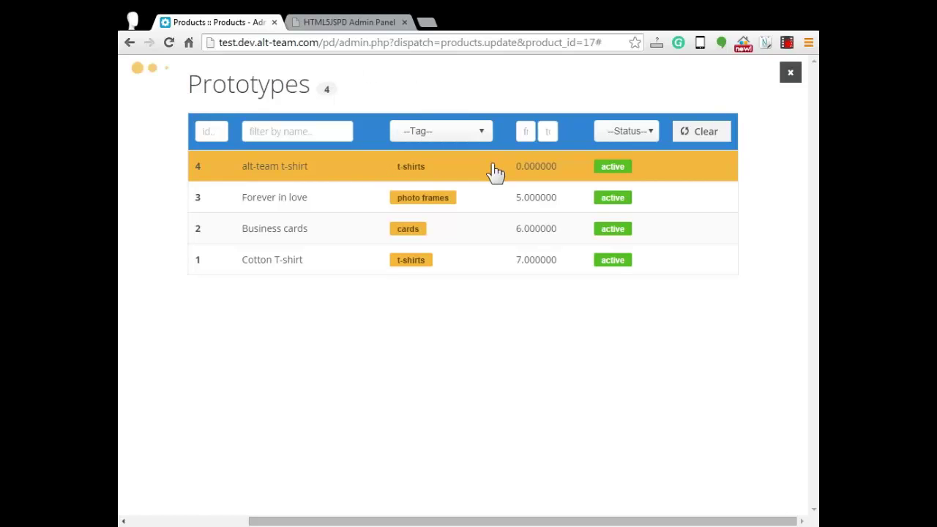
mouse_move(192, 104)
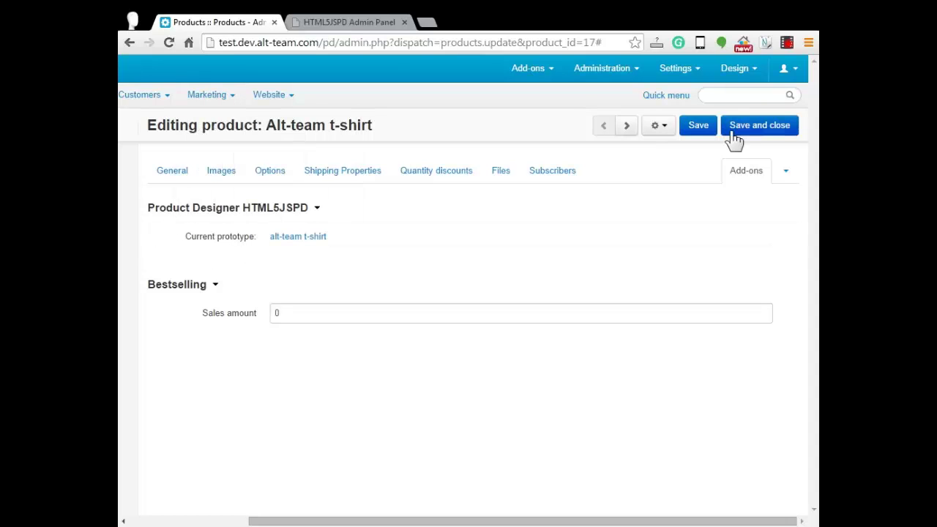
left_click(701, 137)
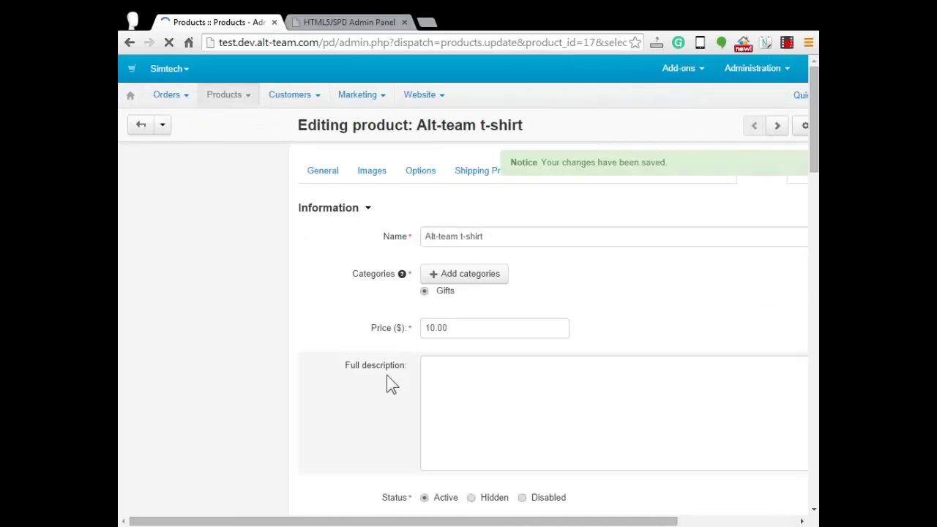
Scroll the product page and bring up its additional actions menu
scroll(387, 375, "down", 15)
left_click_drag(370, 523, 490, 524)
left_click(659, 129)
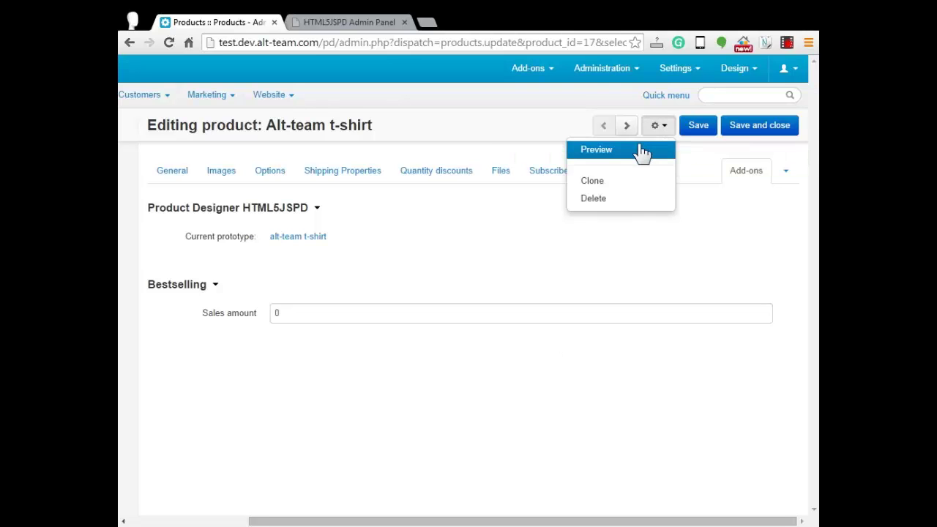
Preview the product on the storefront and start DESIGN IT with the white alt-team t-shirt model
left_click(643, 152)
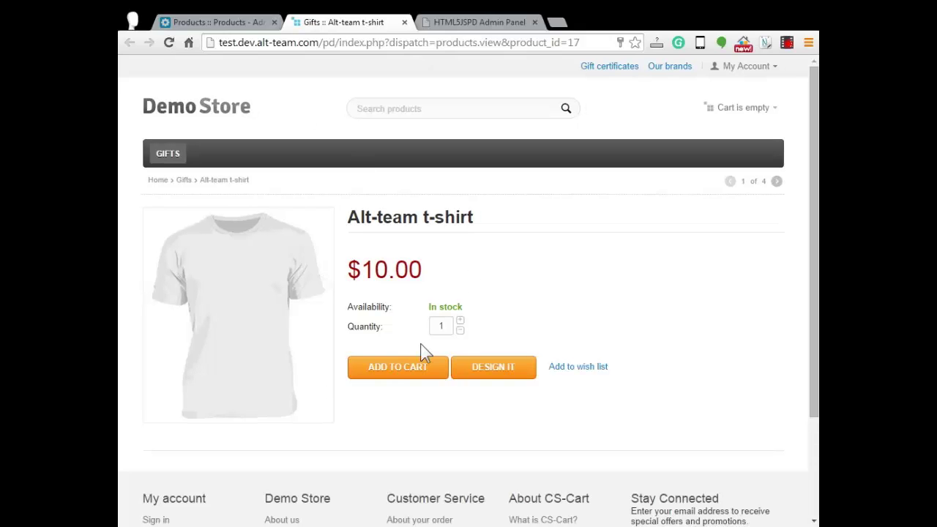
left_click(522, 380)
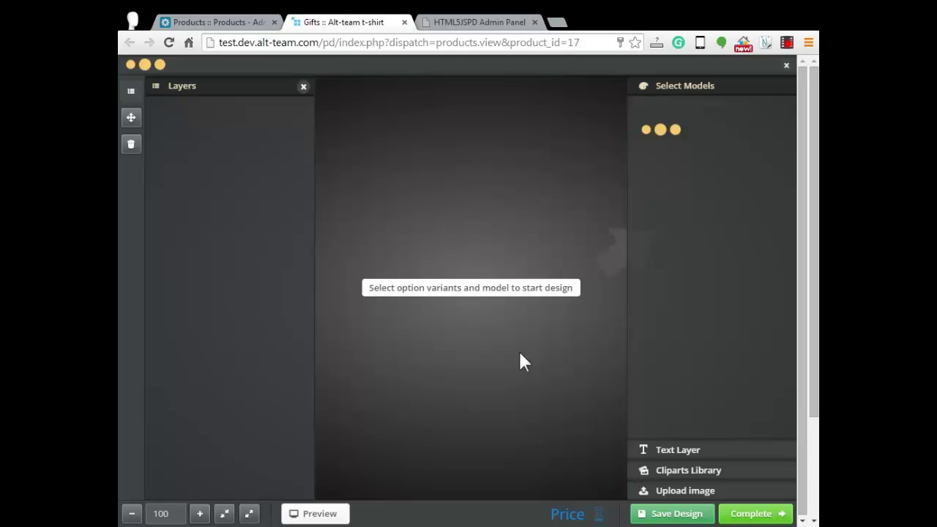
left_click(704, 111)
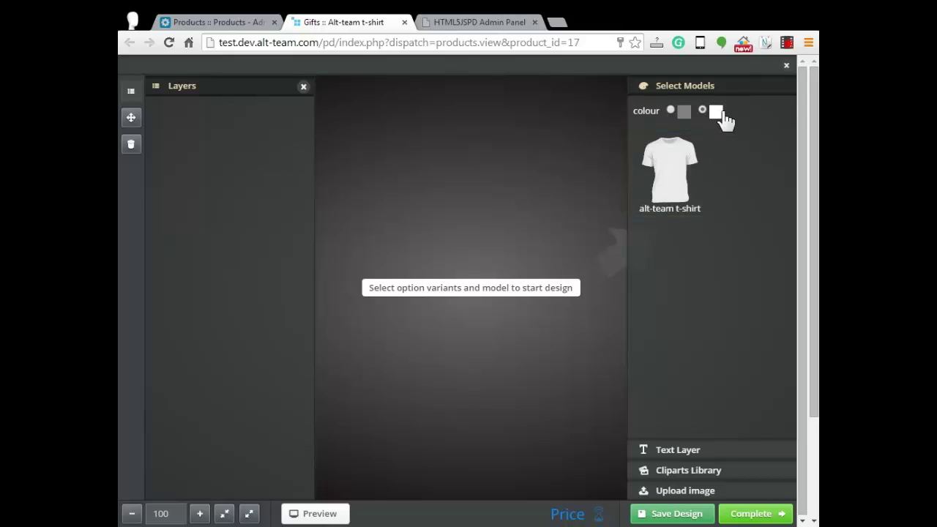
left_click(690, 170)
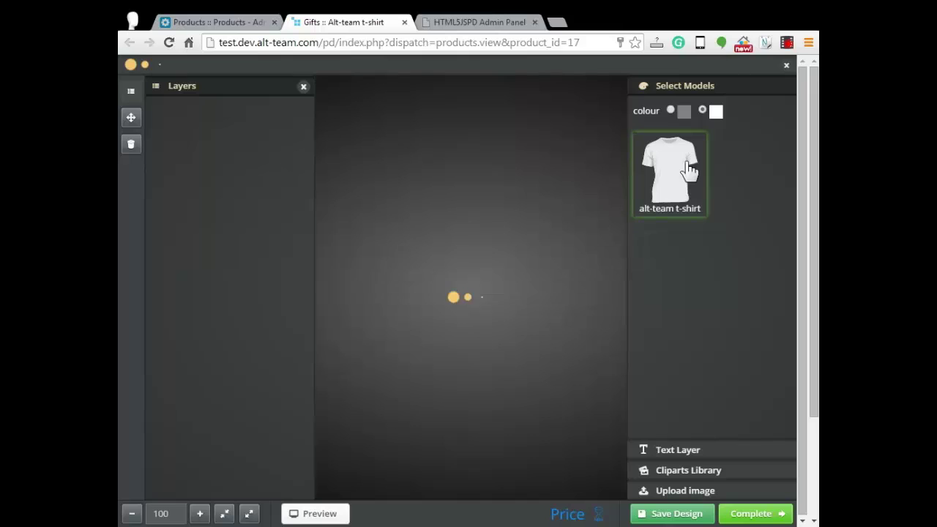